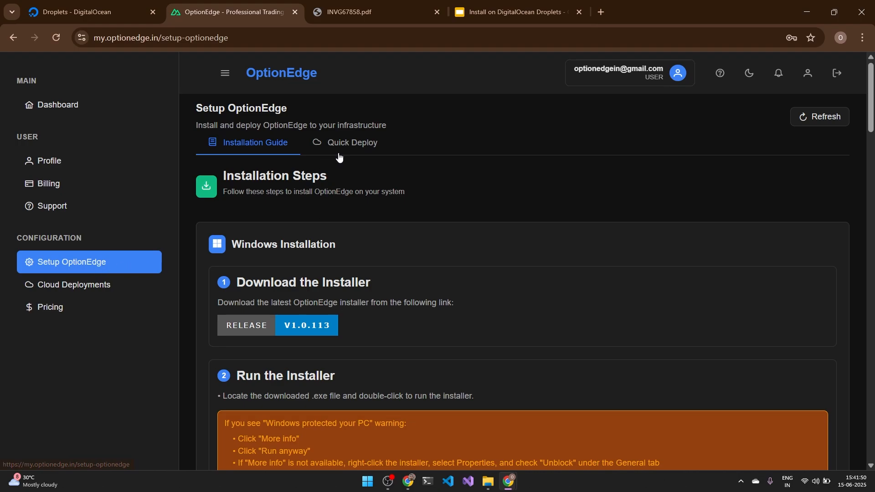
Step: Open the Deploy to DigitalOcean form from OptionEdge's Quick Deploy options
left_click(348, 147)
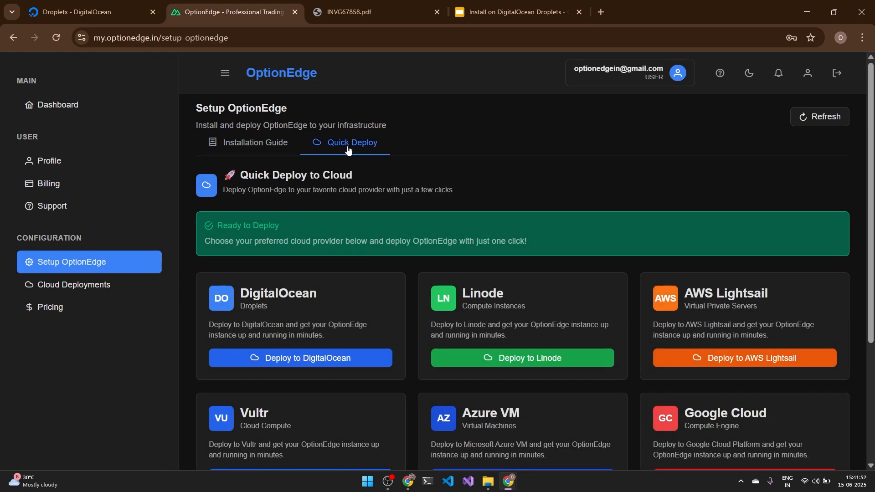
scroll(348, 281, "down", 3)
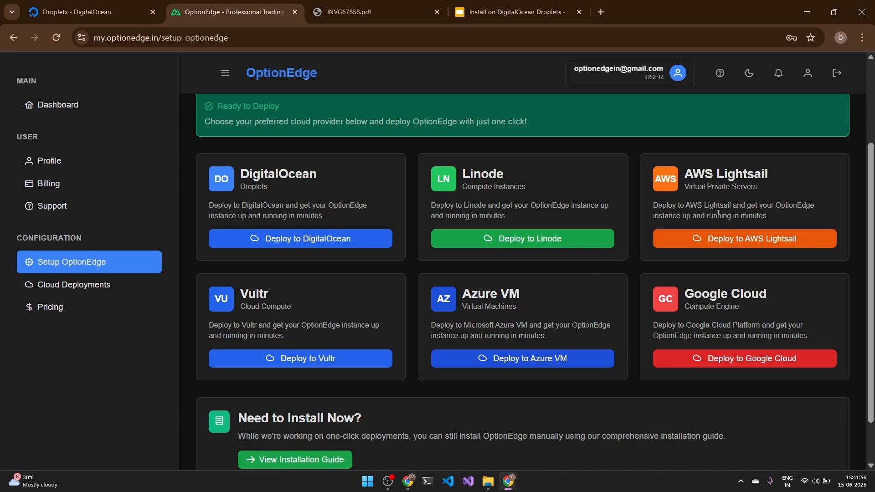
left_click(290, 239)
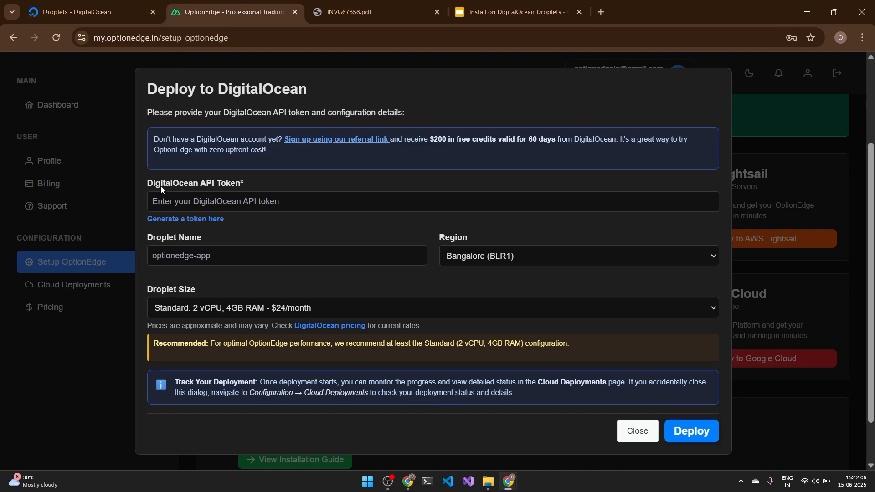
left_click_drag(153, 183, 226, 204)
Step: Open DigitalOcean's token-generation page in a new browser tab
left_click(221, 206)
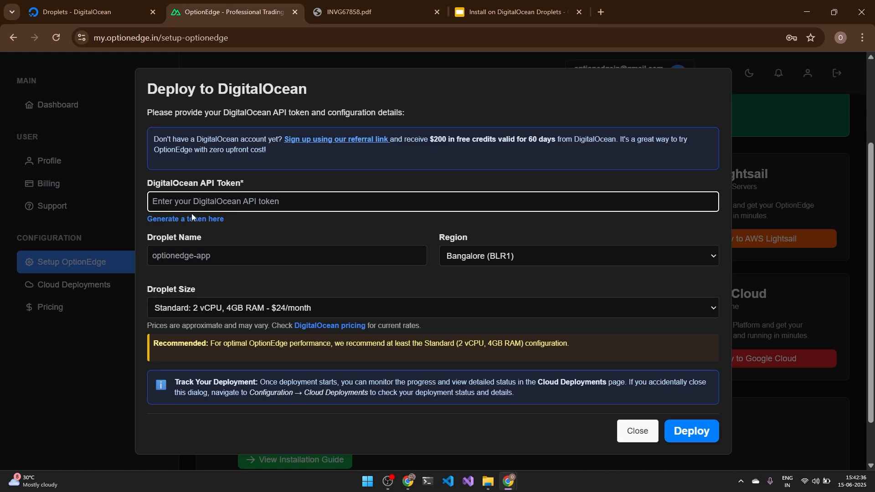
right_click(172, 221)
left_click(204, 230)
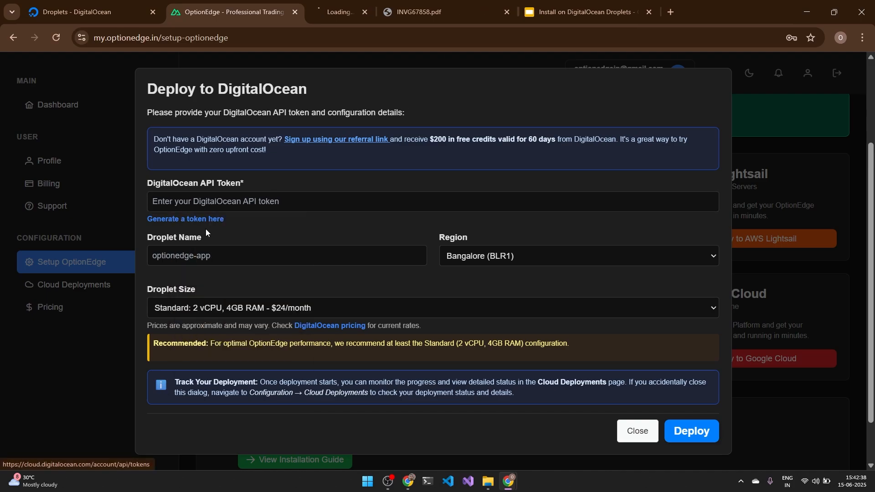
Step: Start a new personal access token named TestDeployment expiring in 30 days
left_click(342, 18)
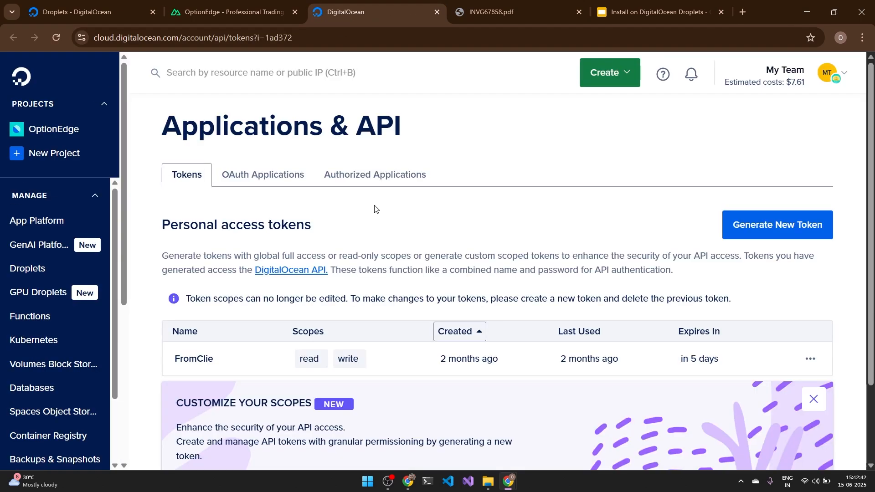
left_click(753, 227)
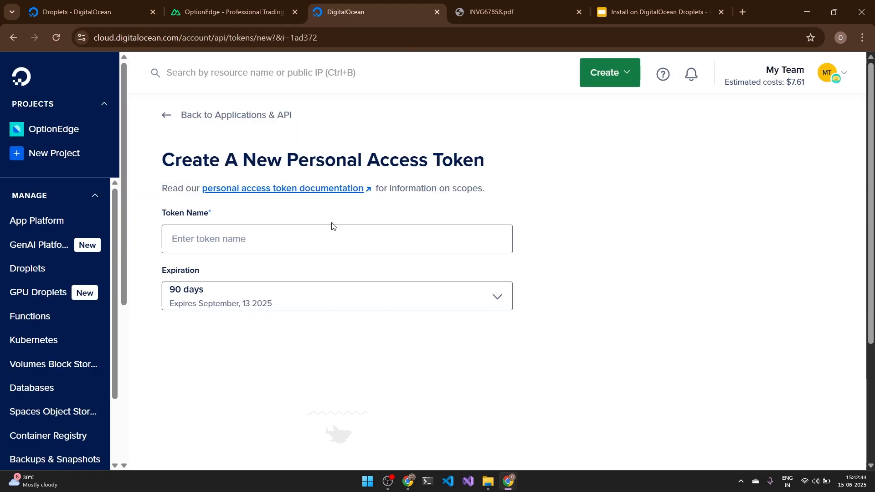
left_click(268, 237)
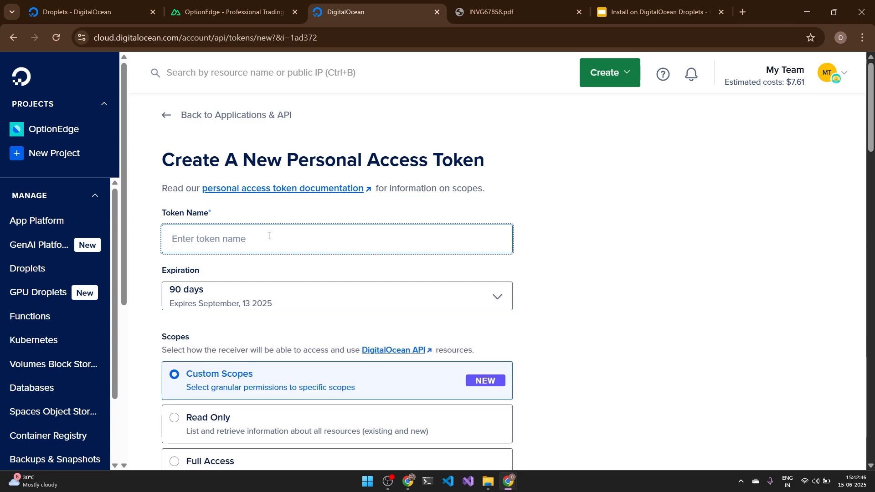
type("TestDeployment")
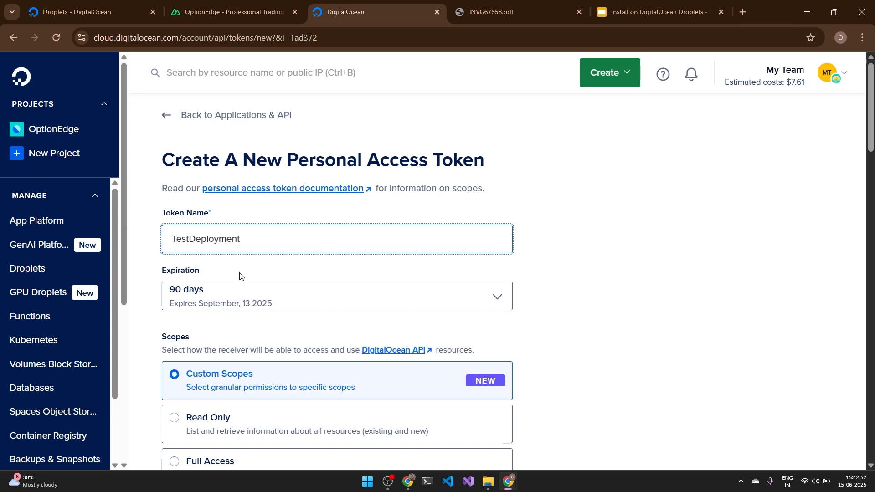
left_click(235, 292)
left_click(211, 323)
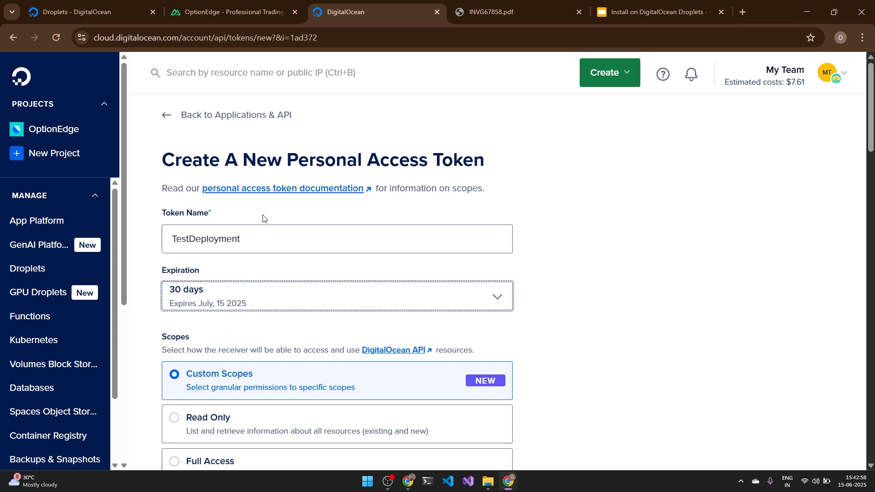
Step: Give the token Full Access, generate it, and copy it
scroll(306, 297, "down", 2)
left_click(175, 343)
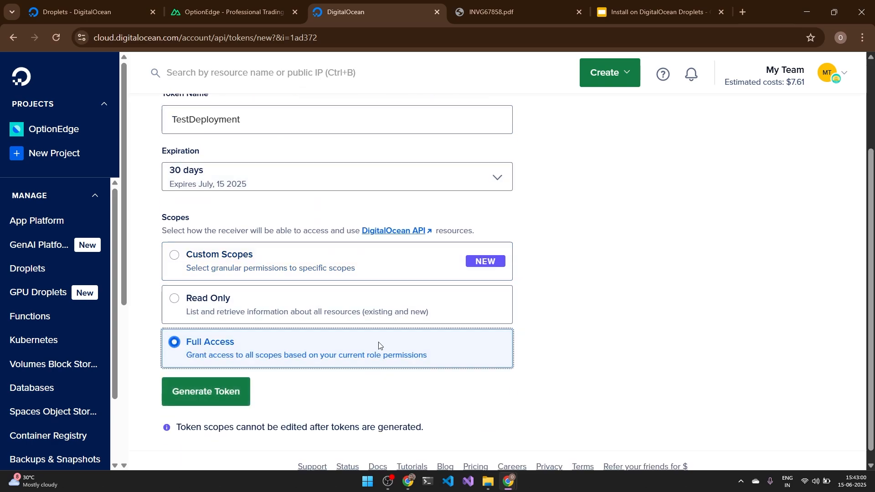
scroll(412, 343, "down", 1)
left_click(200, 381)
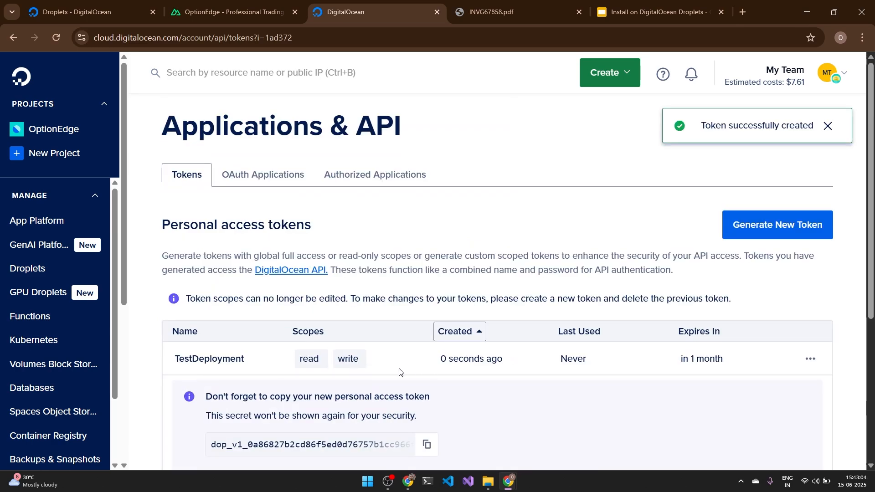
scroll(401, 371, "down", 3)
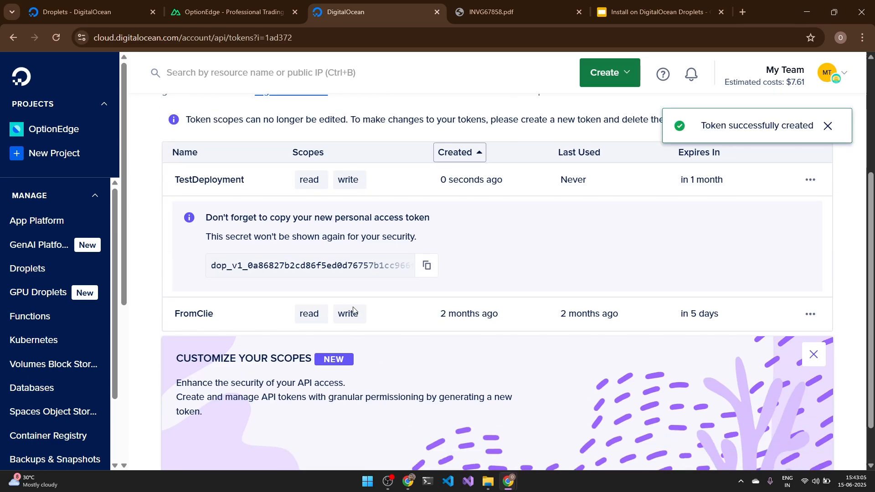
left_click(427, 268)
left_click(230, 12)
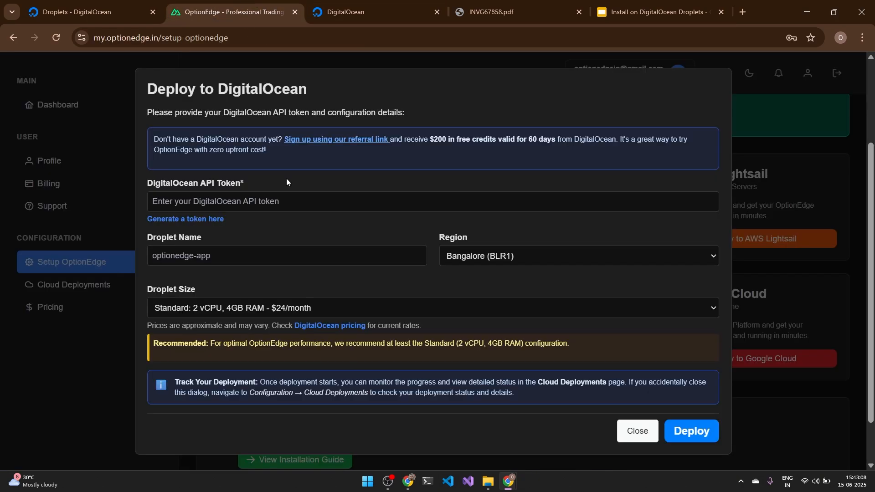
Step: Paste the API token and name the droplet OptionEdgeDeployment1
right_click(208, 204)
left_click(234, 336)
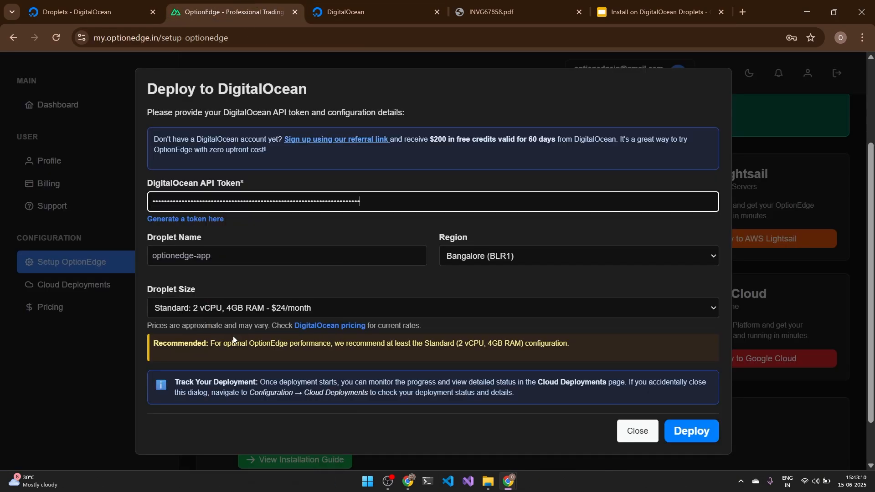
left_click(234, 260)
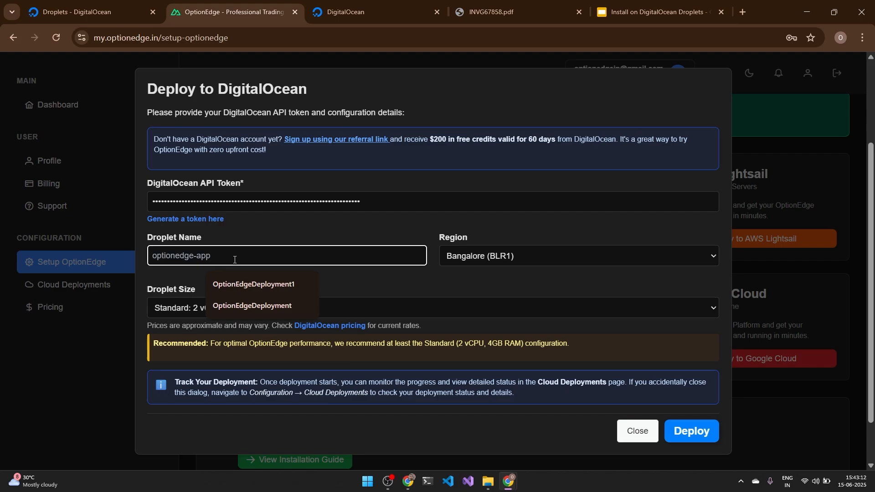
left_click(247, 233)
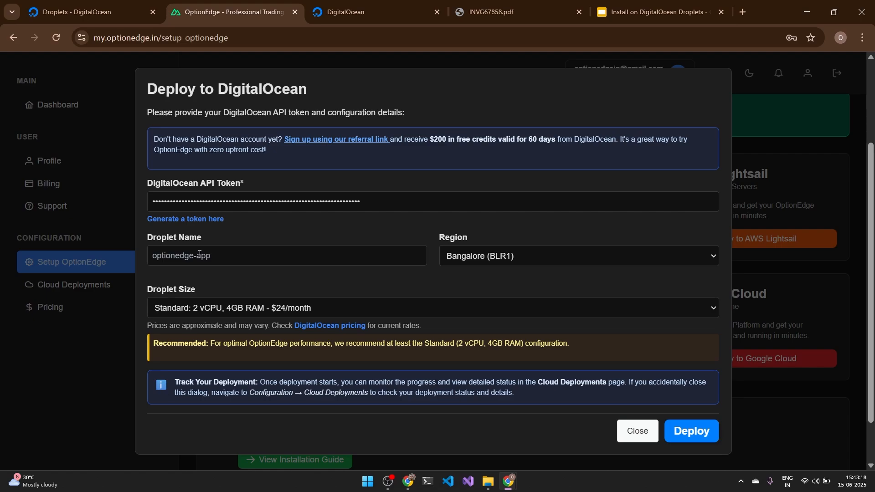
left_click(199, 254)
left_click(255, 291)
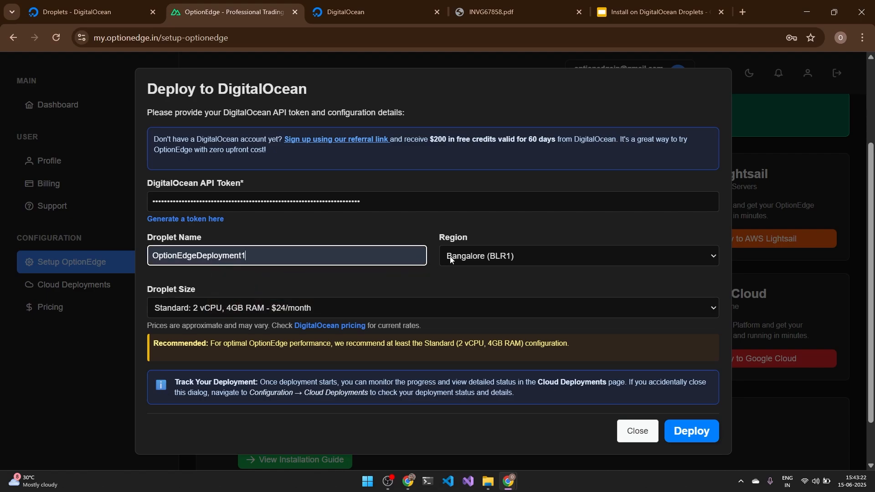
Step: Choose Bangalore (BLR1) and the Basic 1 vCPU, 1GB $6/month size, then deploy
left_click(478, 256)
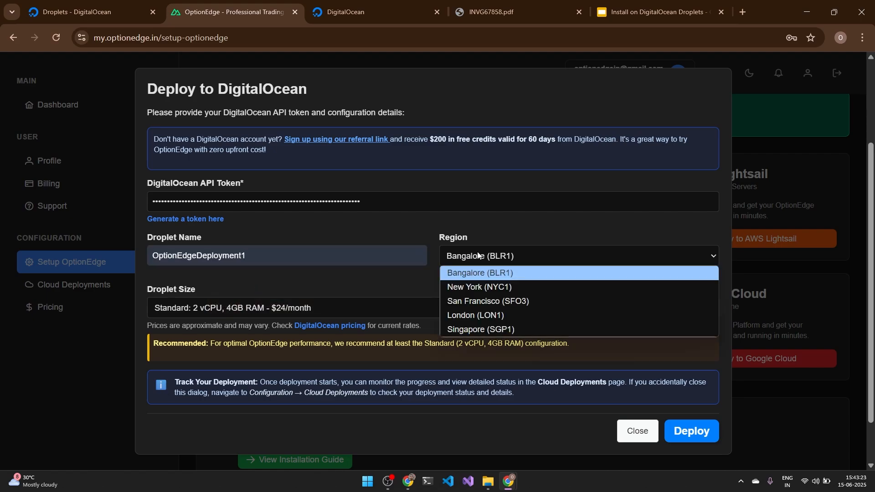
left_click(496, 273)
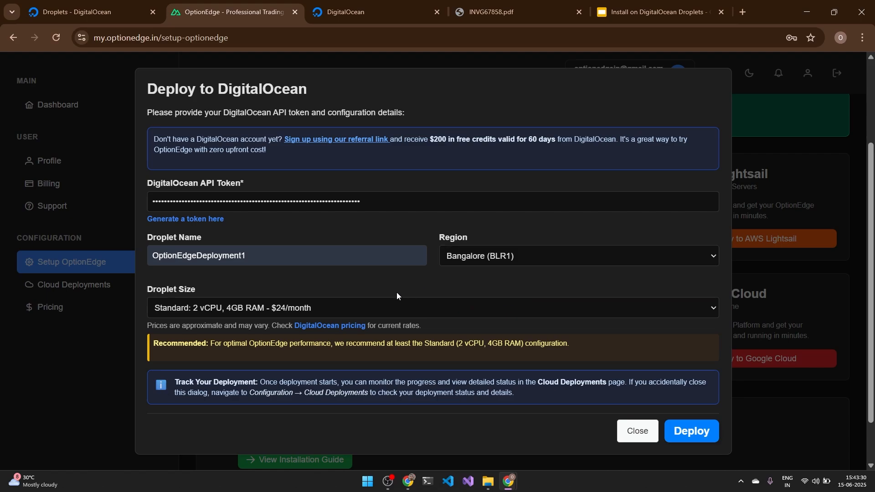
left_click(258, 307)
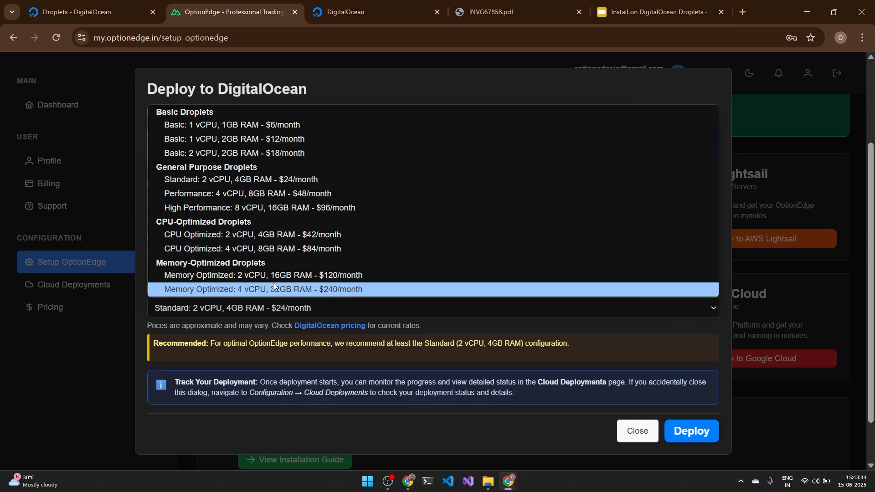
left_click(262, 125)
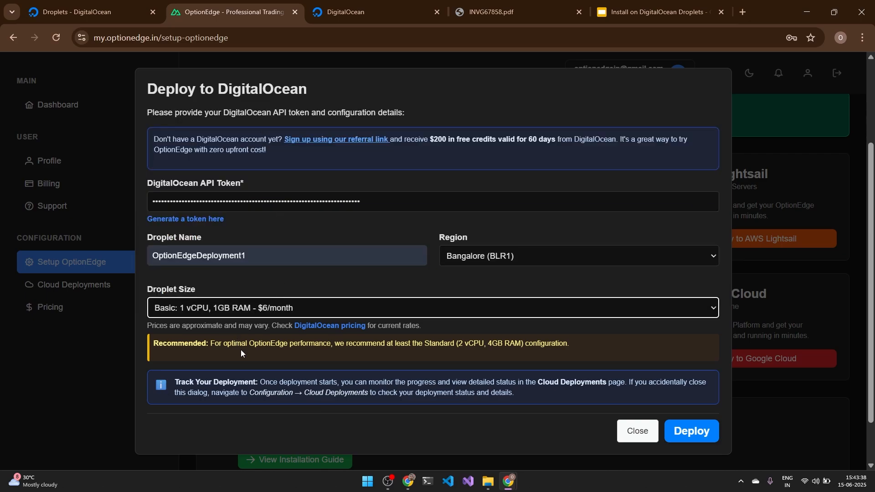
scroll(241, 349, "down", 2)
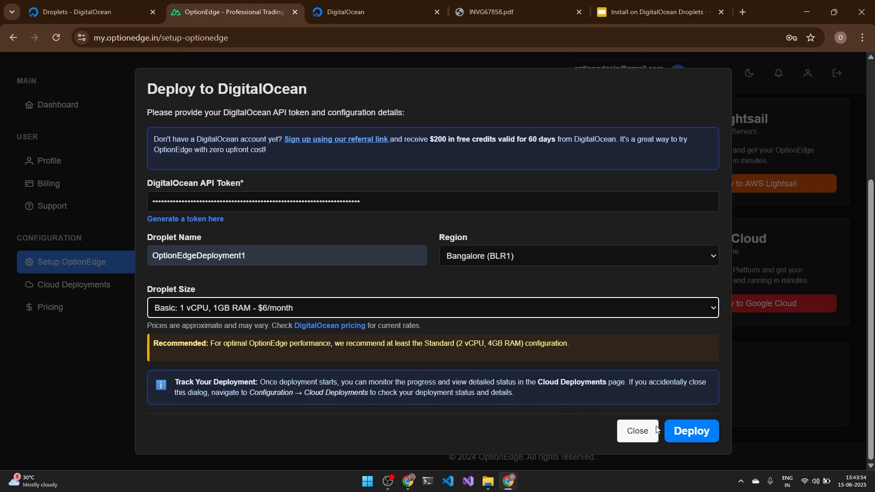
left_click(692, 436)
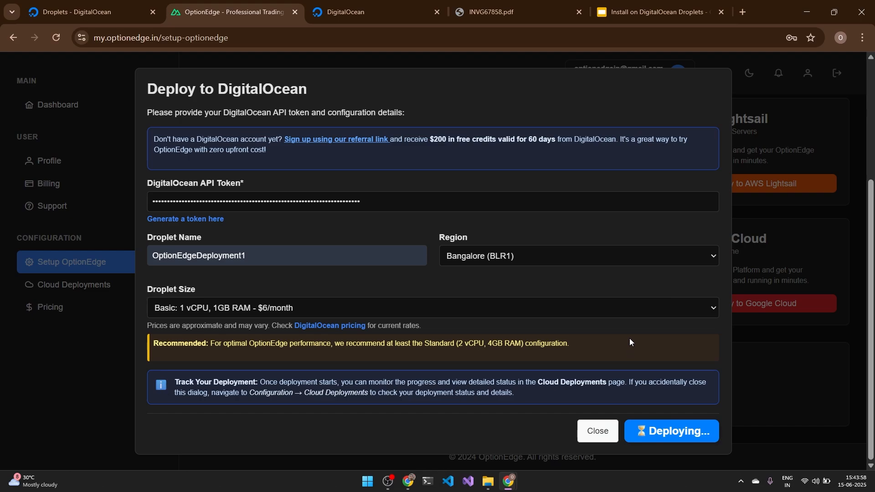
Step: Open Cloud Deployments and view OptionEdgeDeployment1's details
left_click(597, 433)
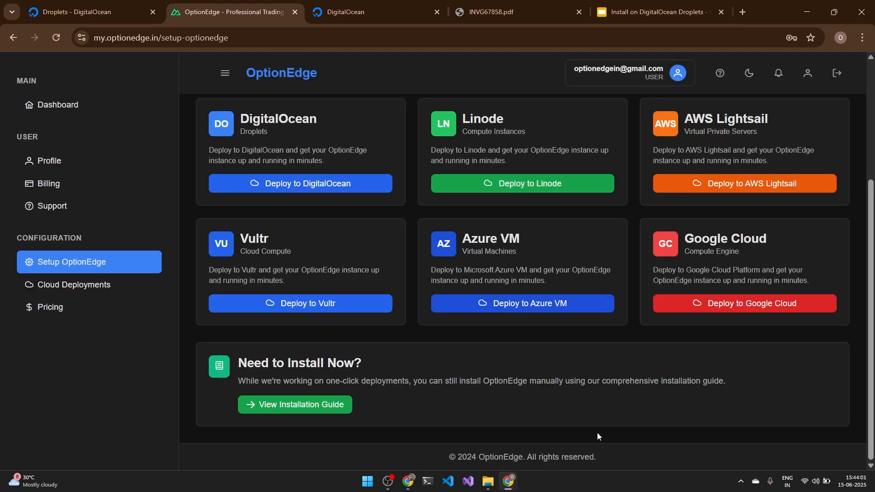
left_click(41, 287)
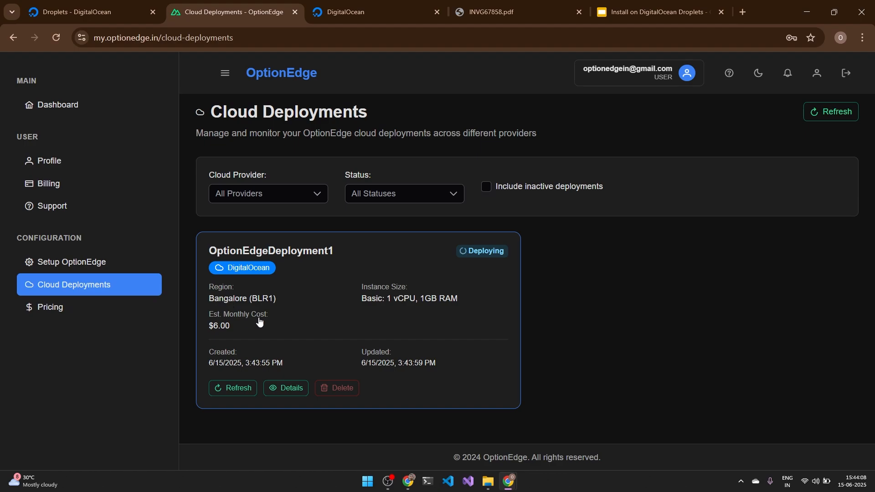
left_click(366, 310)
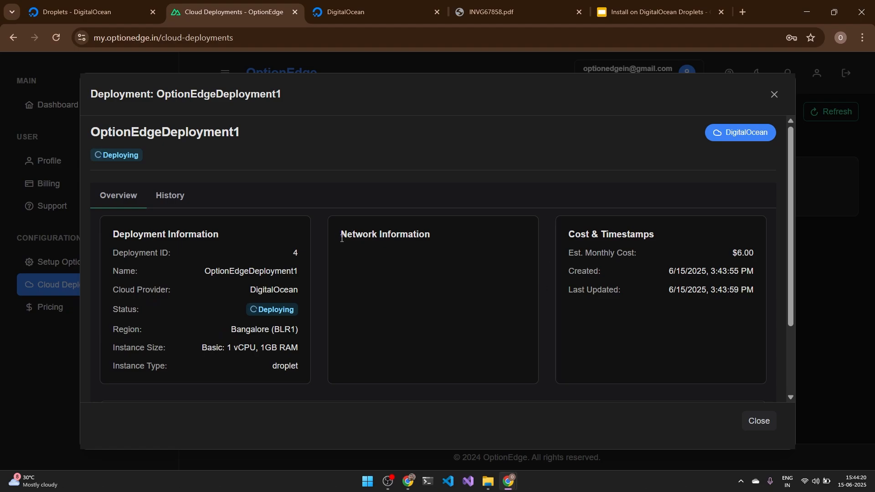
left_click_drag(342, 237, 476, 245)
left_click(448, 278)
Step: Check the deployment history, then refresh until it shows Running at 167.71.238.71
left_click(171, 197)
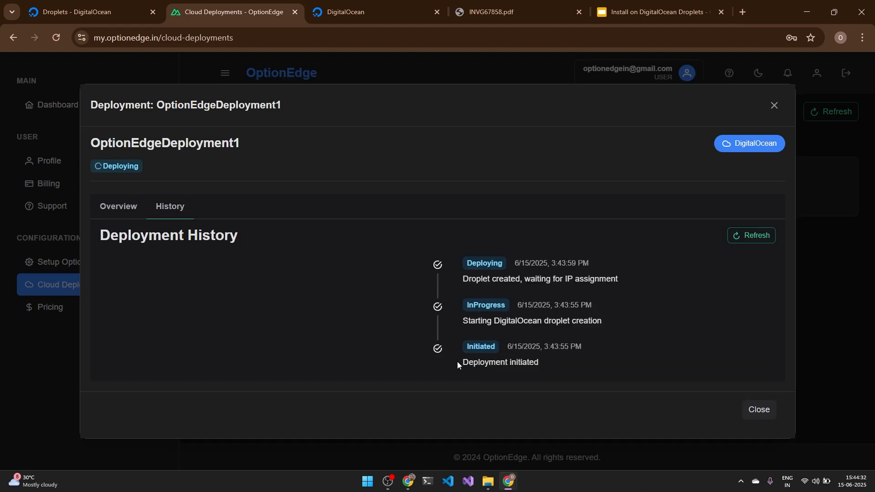
left_click(118, 207)
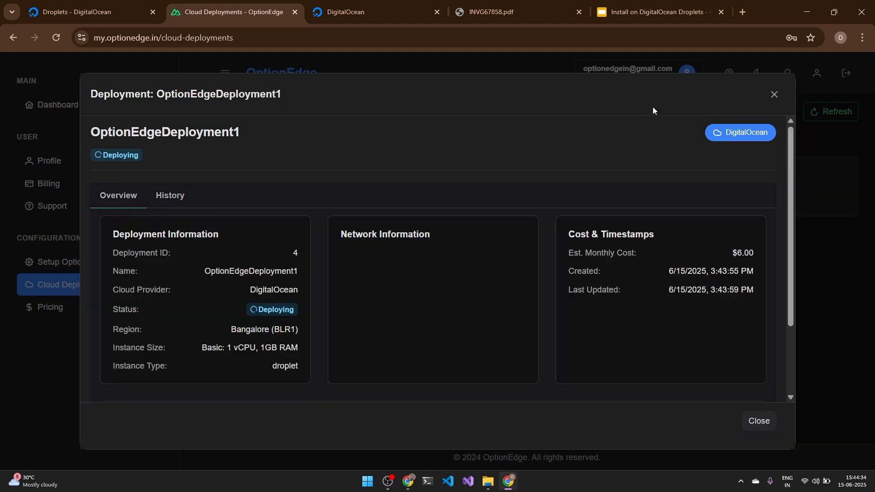
left_click(774, 106)
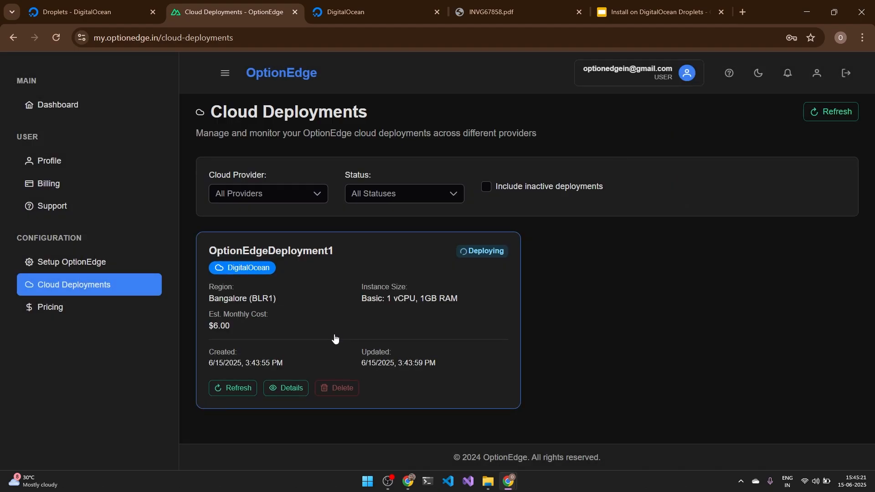
left_click(239, 388)
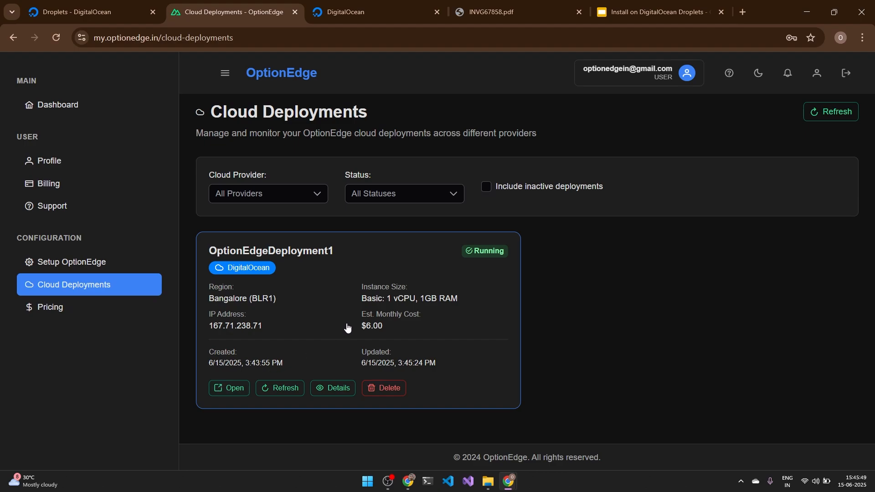
Step: Open the access URL 167.71.238.71:7500, retry the refused connection, then close that tab
left_click(363, 325)
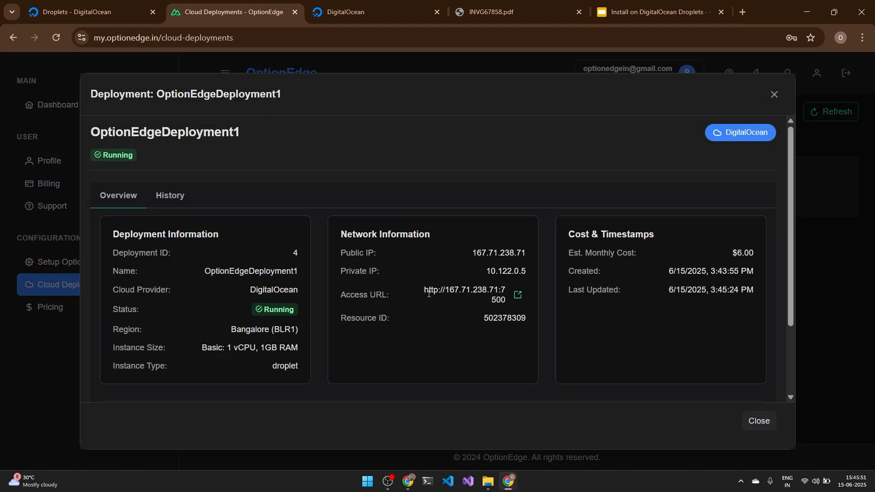
mouse_move(460, 290)
left_mouse_down()
mouse_move(487, 290)
mouse_move(475, 292)
left_mouse_up()
left_click(446, 291)
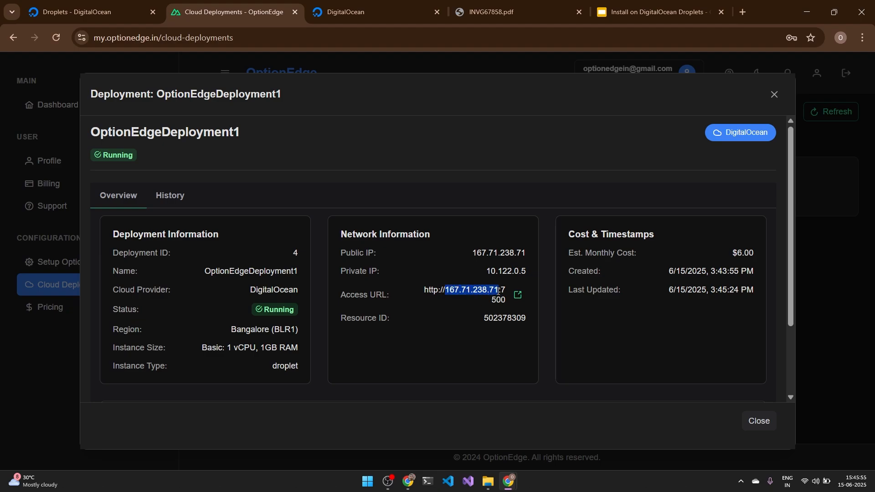
left_click(519, 295)
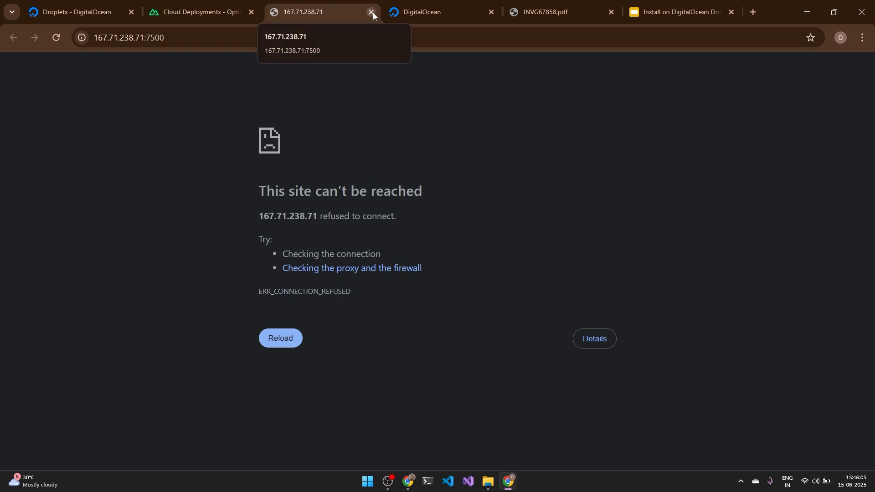
left_click(56, 37)
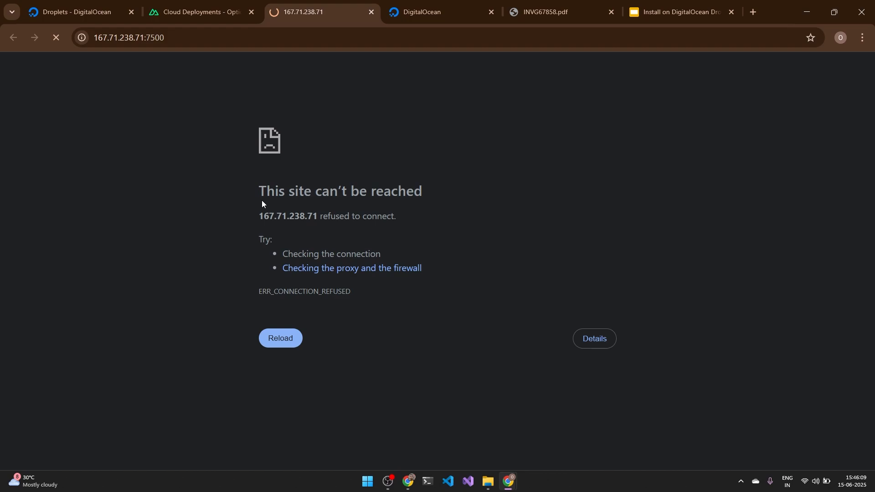
left_click(371, 13)
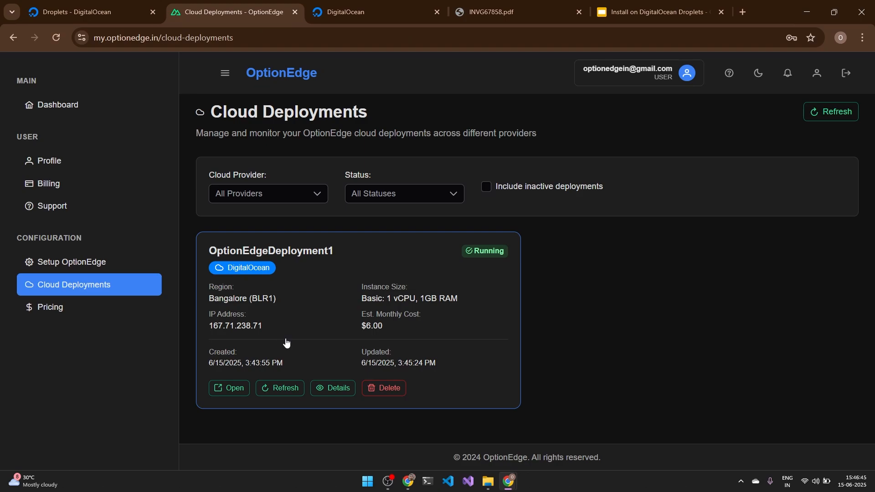
Step: Find the OptionEdgeDeployment1 droplet via the optionedge tag and open its page
left_click(379, 5)
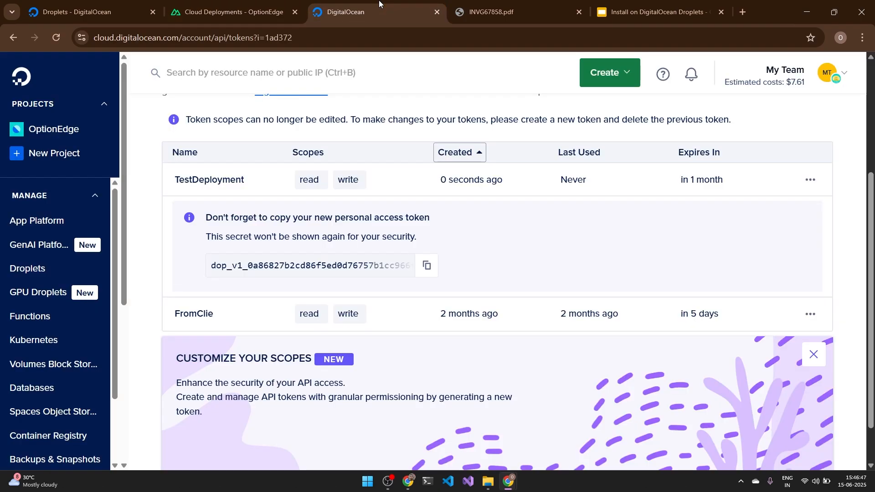
left_click(40, 269)
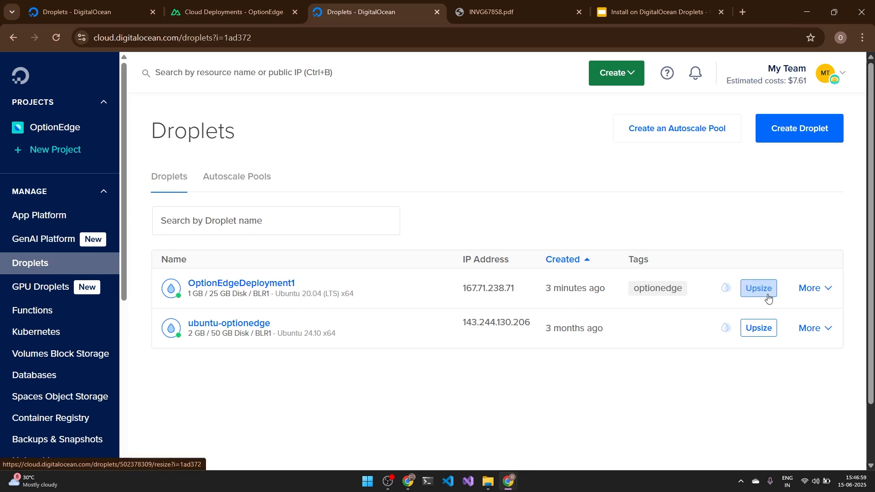
left_click(668, 289)
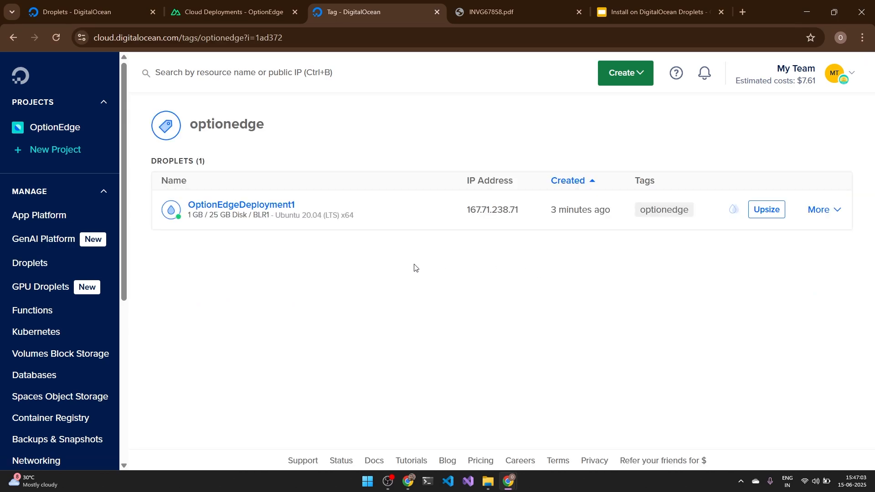
left_click(251, 213)
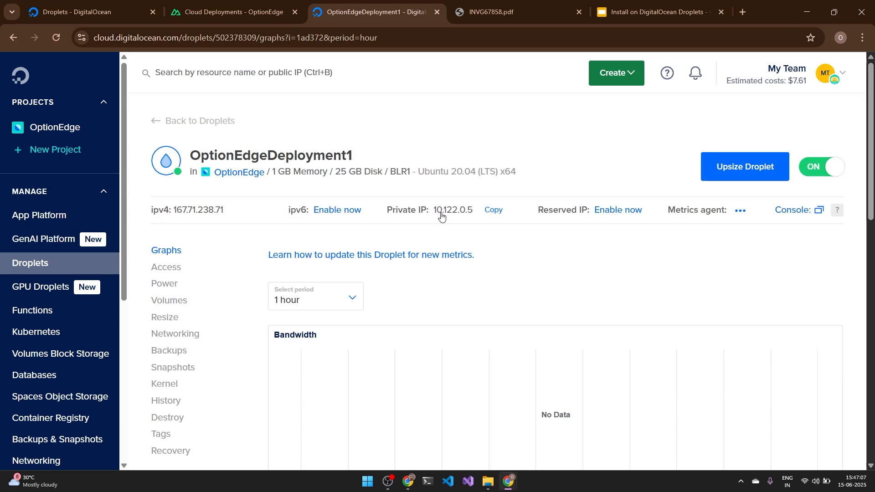
scroll(217, 332, "down", 4)
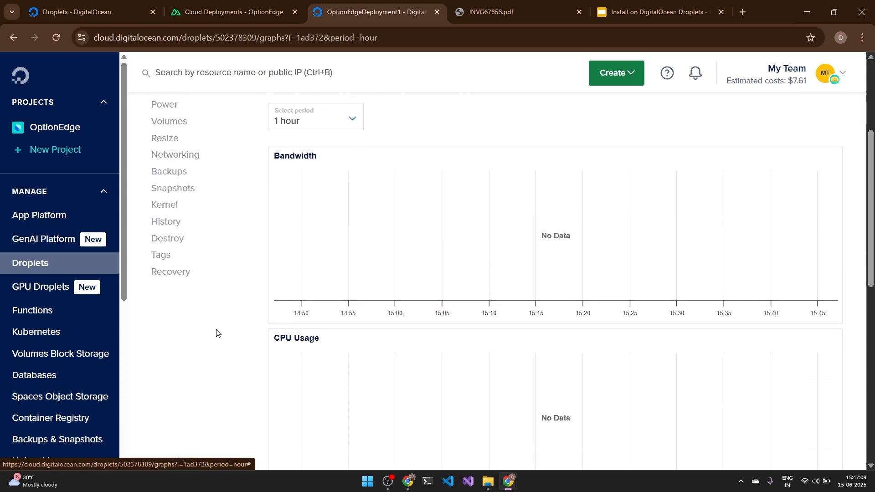
scroll(216, 332, "up", 4)
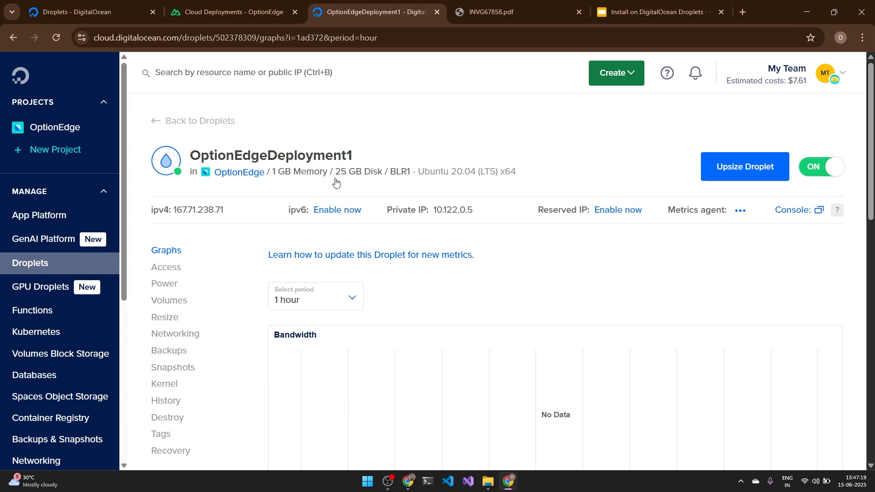
Step: Launch the droplet's web console as root, then close it
left_click(165, 267)
left_click(448, 345)
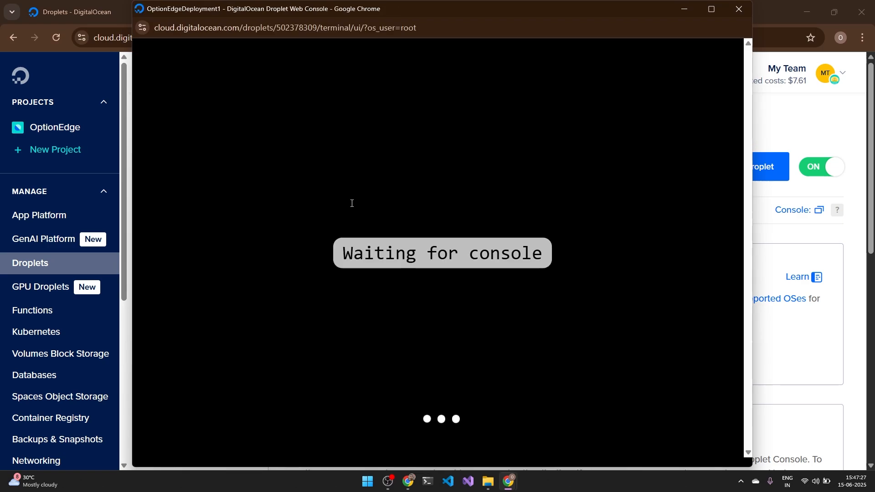
left_click(738, 9)
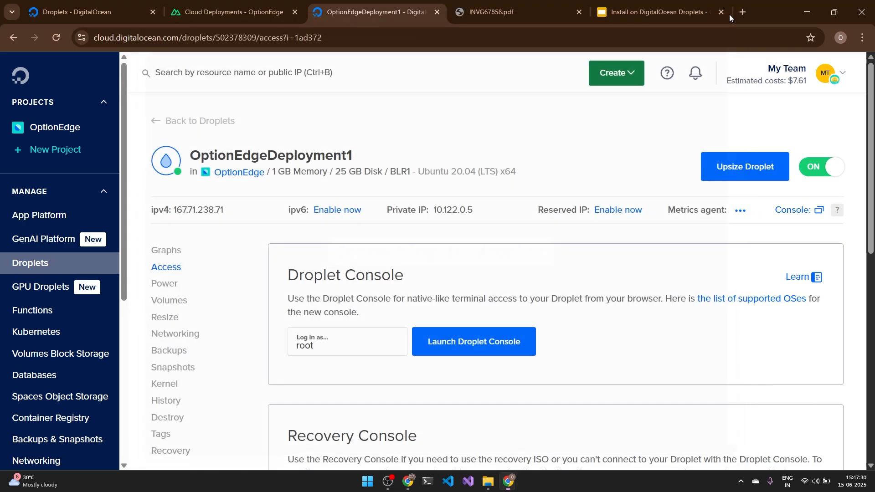
left_click(242, 9)
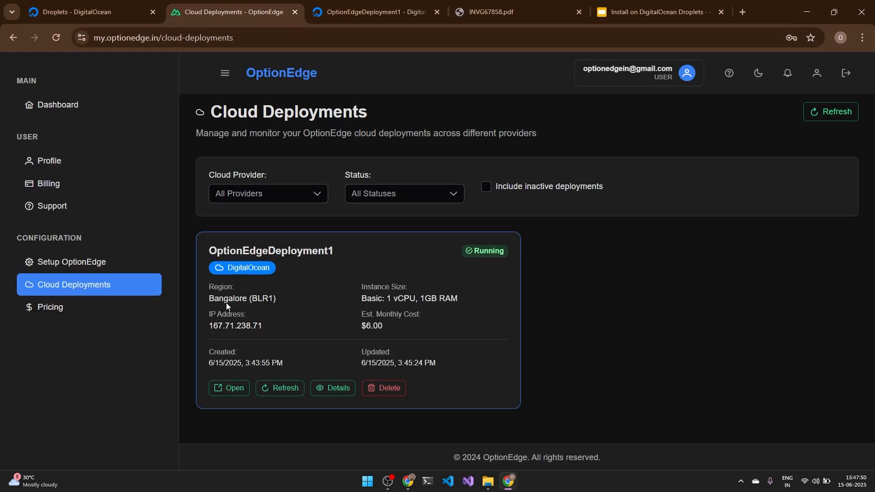
Step: Open the deployment's sign-in page and enter the account email and password
left_click(228, 388)
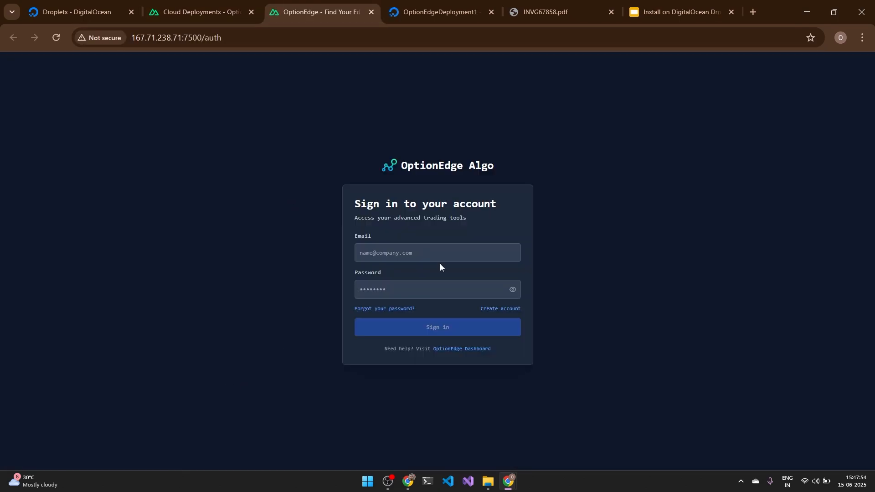
left_click(410, 255)
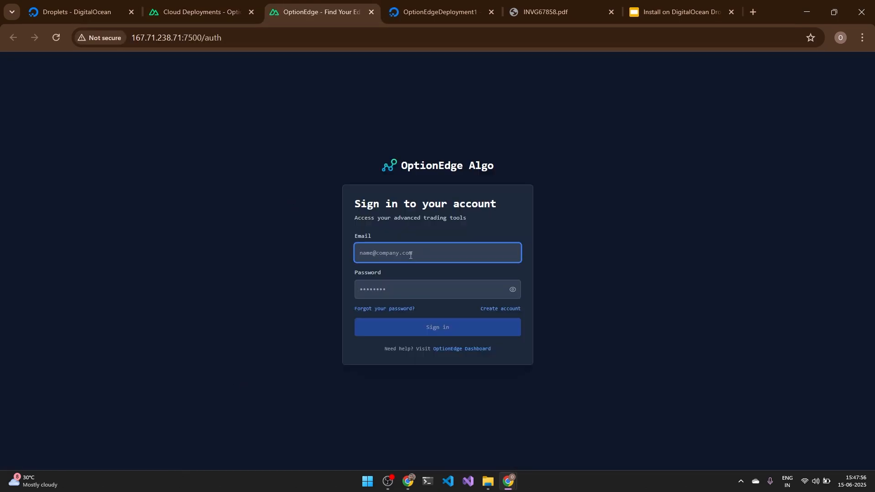
key("Tab")
type("••")
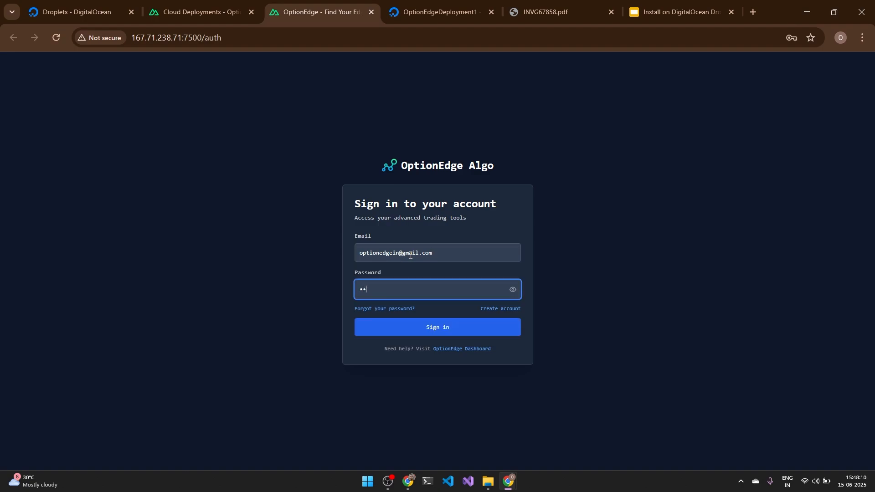
type("•••••••••")
Step: Sign in, decline saving the password, and confirm switching to this installation
left_click(429, 328)
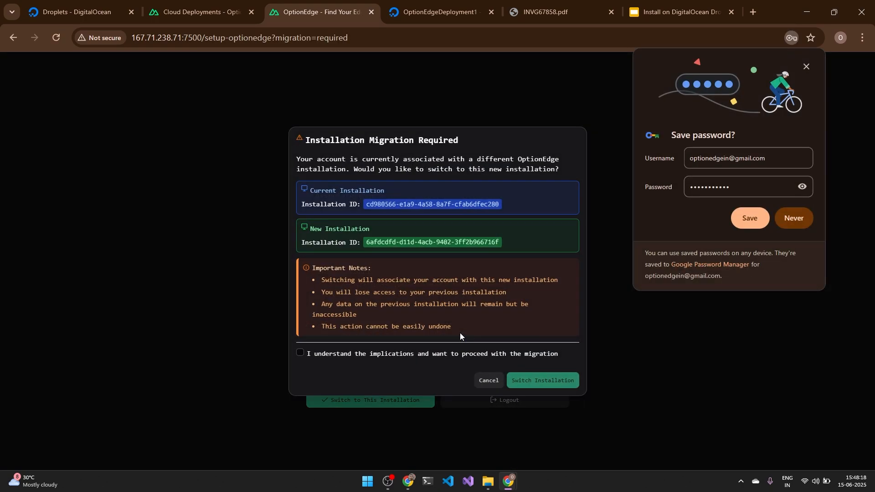
left_click(794, 220)
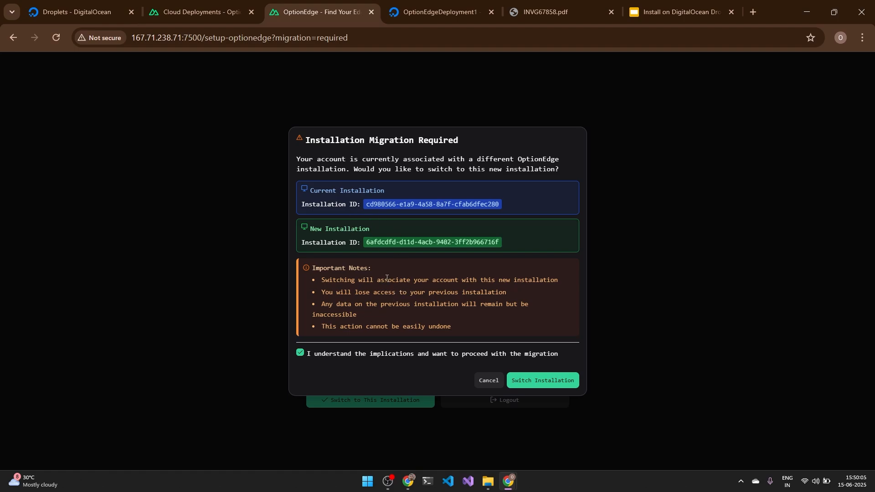
left_click(545, 382)
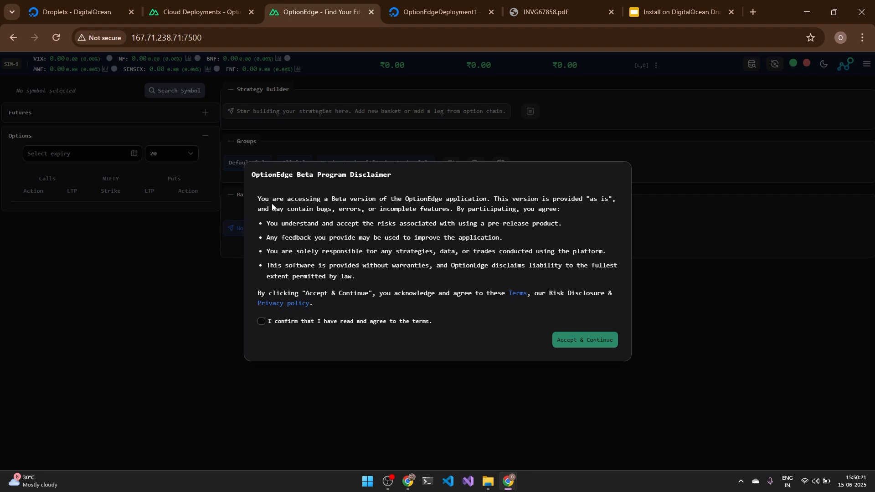
Step: Accept the Beta Program Disclaimer and view the Turbo Trades page
left_click(261, 321)
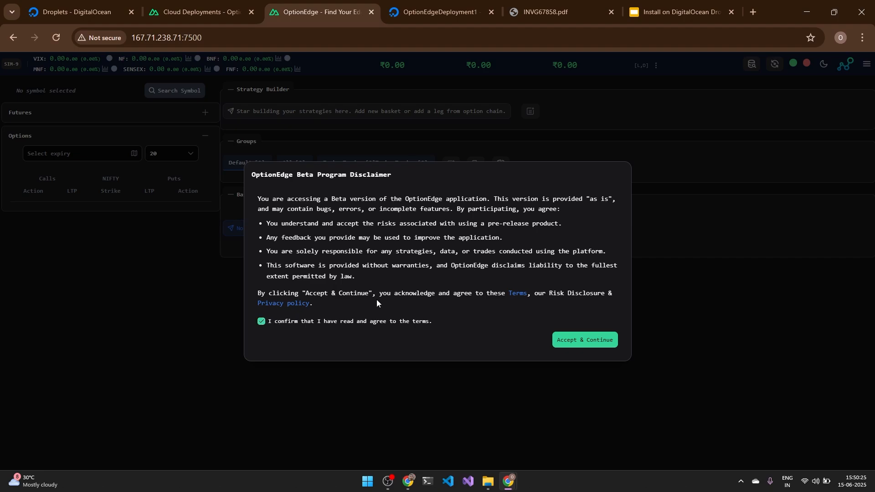
left_click(568, 342)
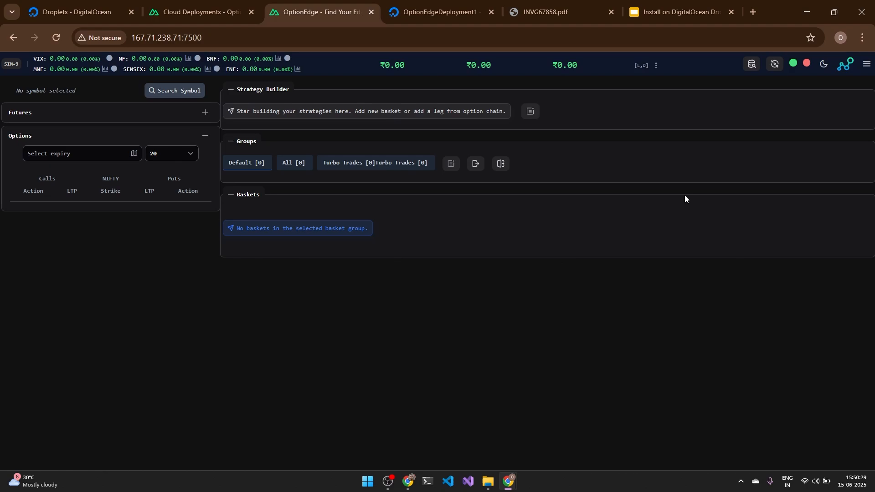
left_click(866, 64)
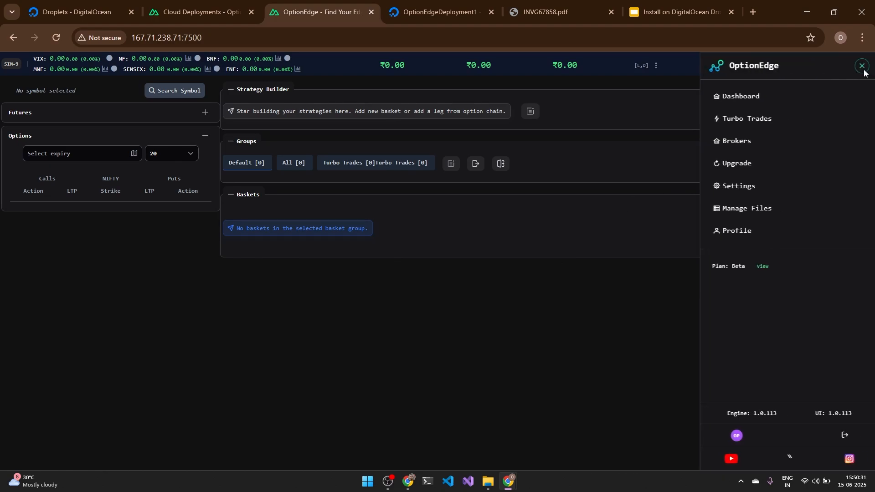
left_click(791, 118)
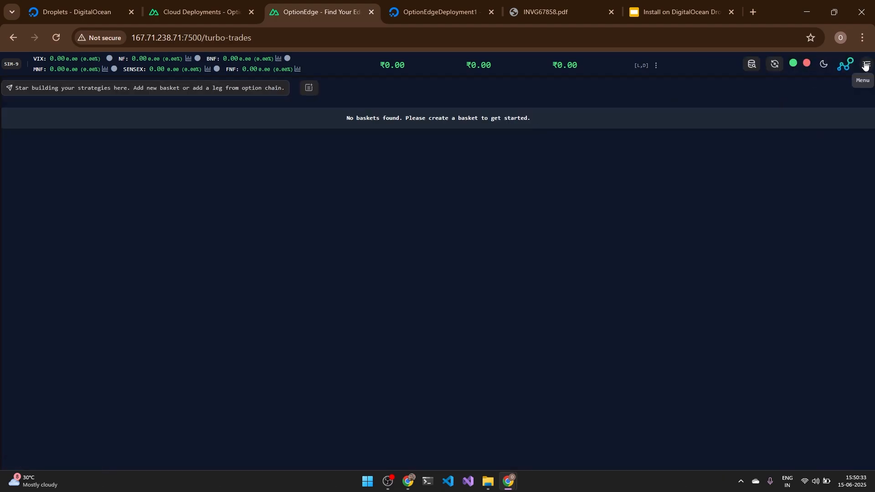
Step: View the Brokers page, then System Upgrade showing version 1.0.113 up to date
left_click(866, 64)
left_click(765, 142)
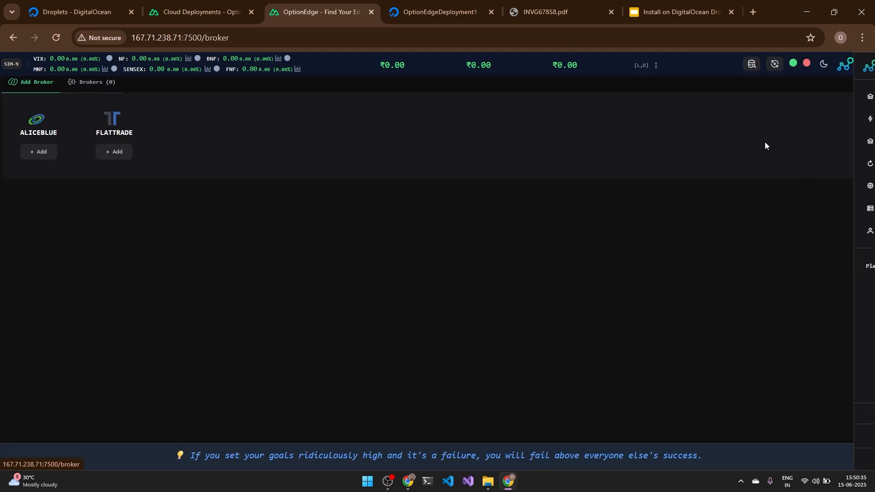
left_click(868, 68)
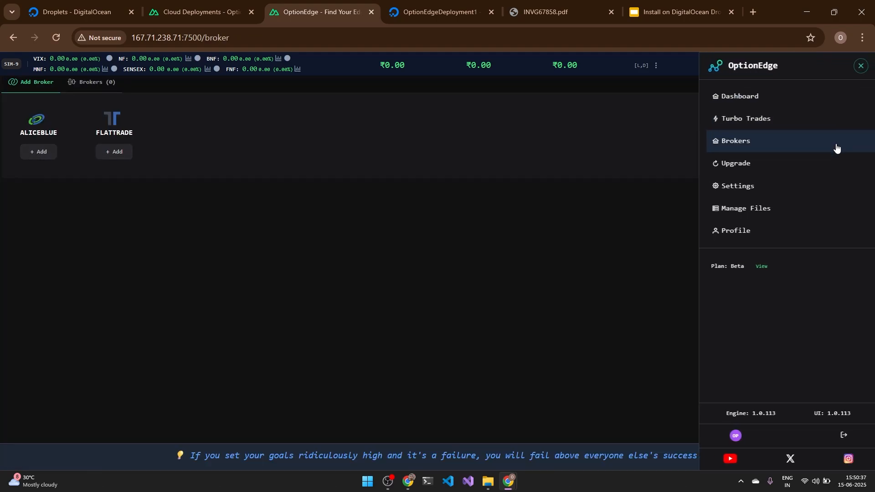
left_click(776, 165)
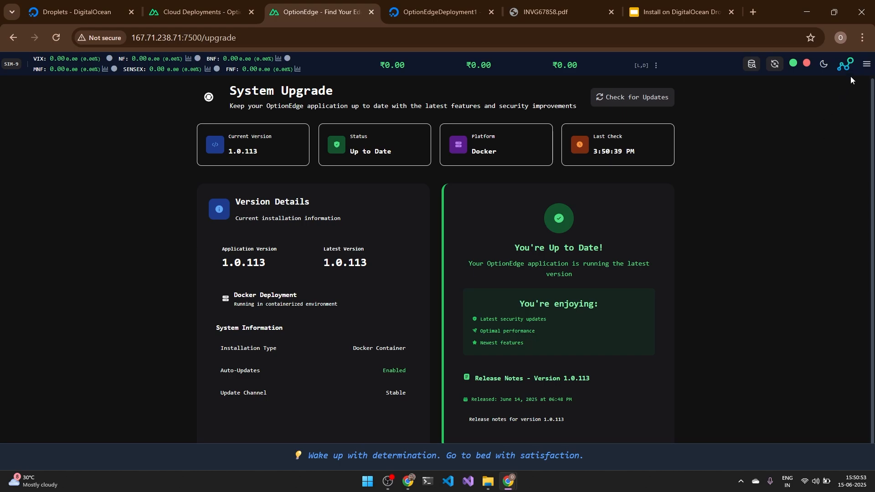
Step: Review Settings: upcoming holidays filtered to BSE, then the market schedule timings
left_click(865, 65)
left_click(735, 185)
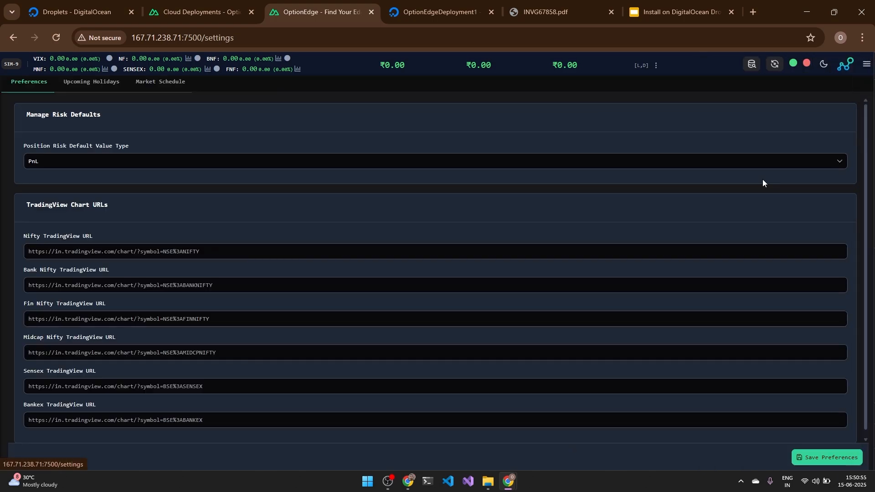
left_click(130, 93)
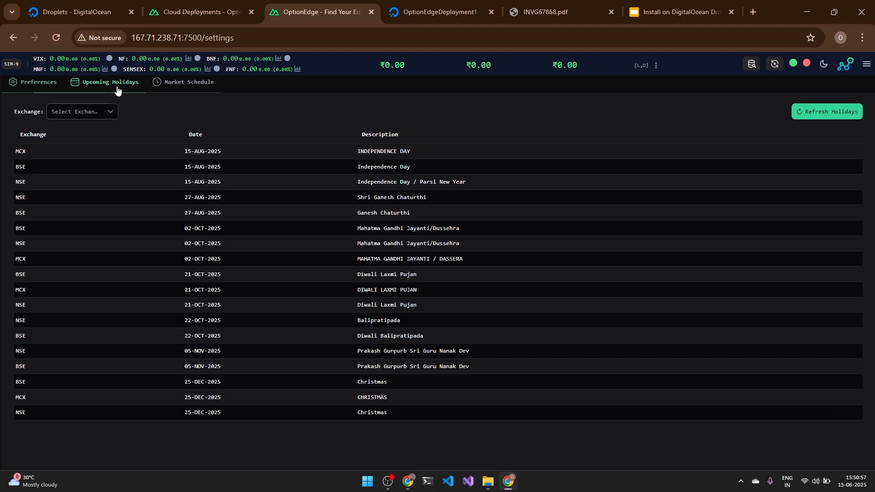
left_click(82, 115)
left_click(82, 162)
left_click(171, 93)
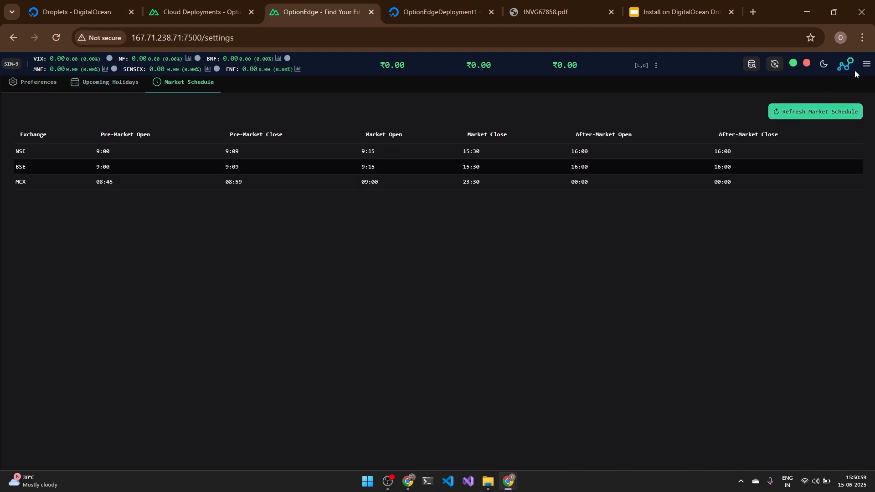
Step: Browse the contracts, history and logs folders in Manage Files
left_click(866, 64)
left_click(759, 207)
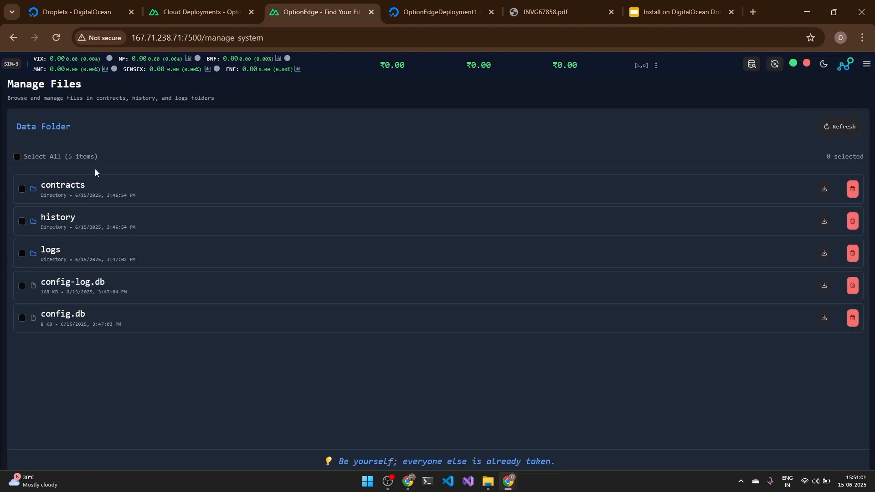
left_click(74, 183)
left_click(43, 126)
left_click(80, 222)
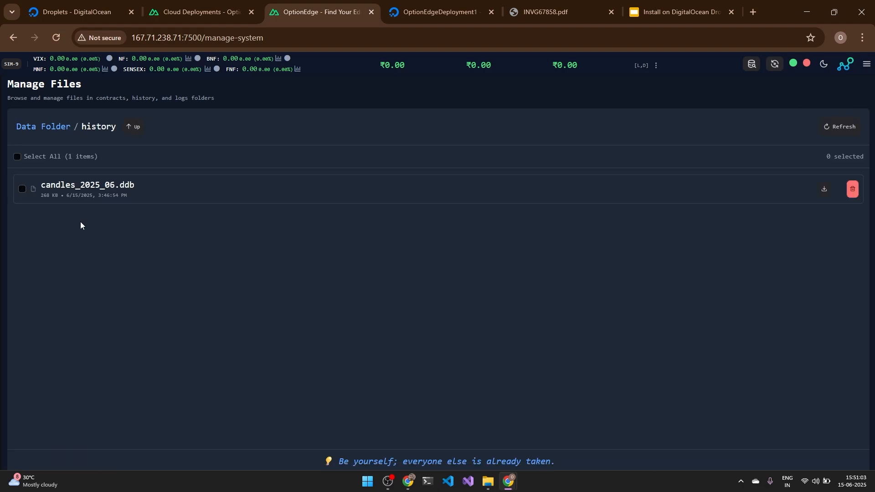
left_click(45, 127)
left_click(59, 252)
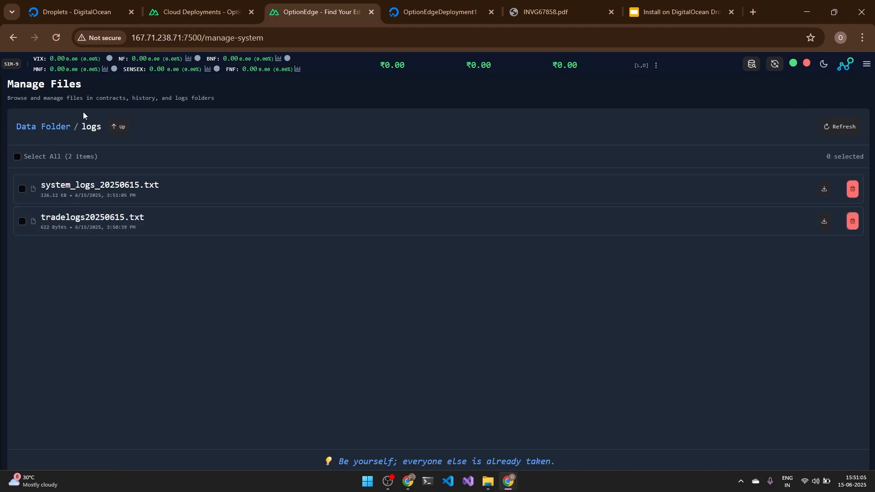
left_click(43, 127)
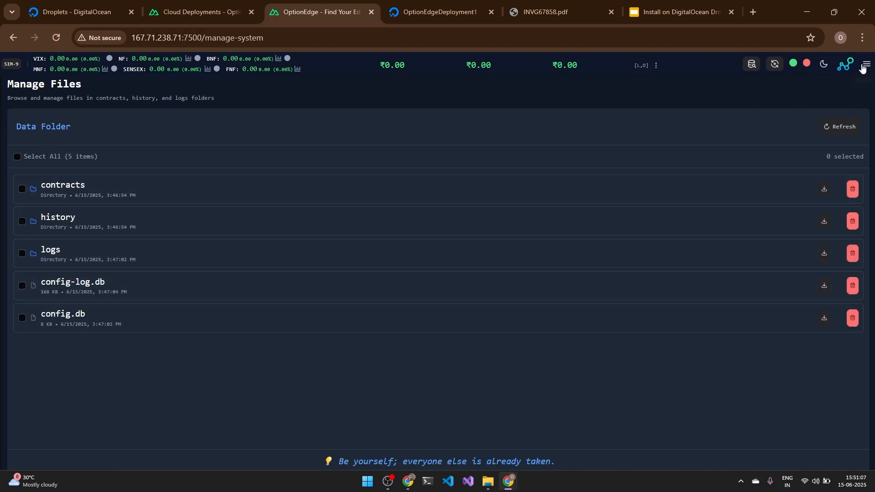
left_click(865, 66)
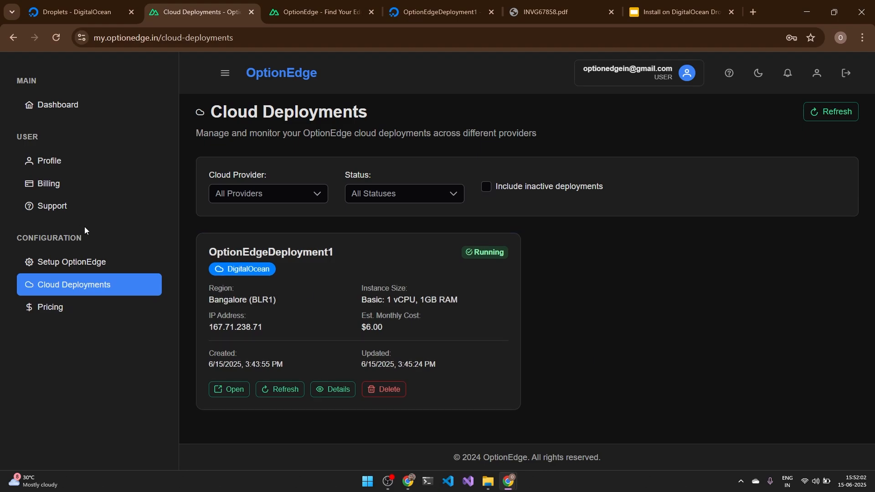
Step: Open the Contact Support form, focus its blank message box, and highlight the support e-mail address in the Email Support card
left_click(71, 211)
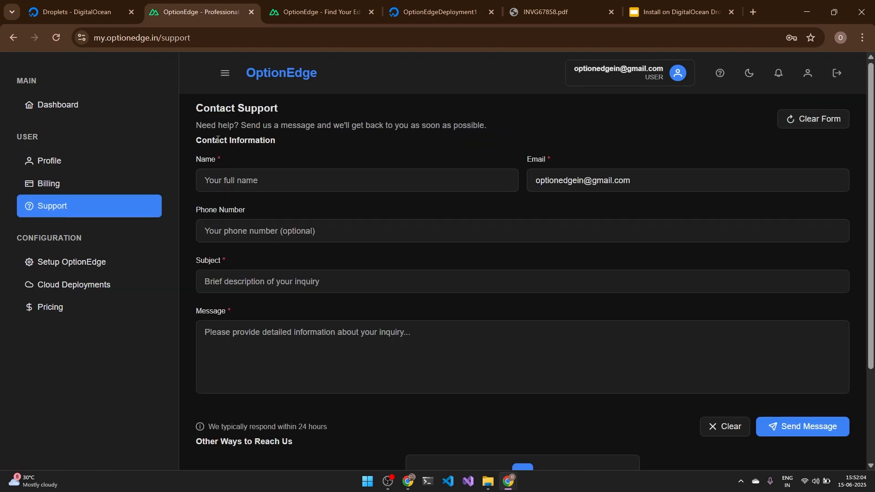
left_click(235, 328)
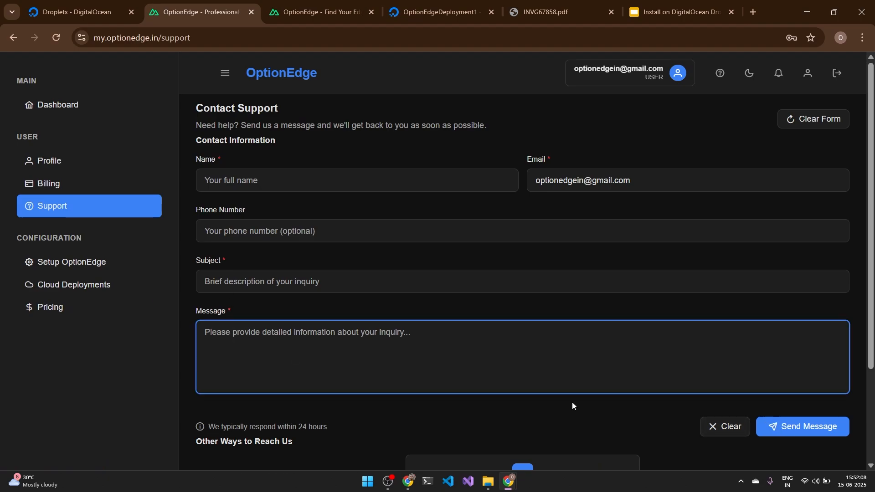
scroll(465, 398, "down", 3)
left_click_drag(465, 412, 587, 417)
left_click(731, 402)
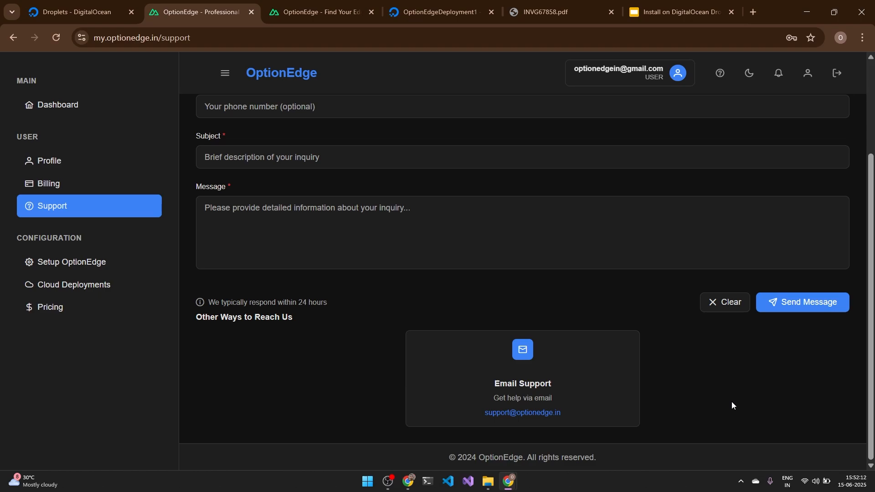